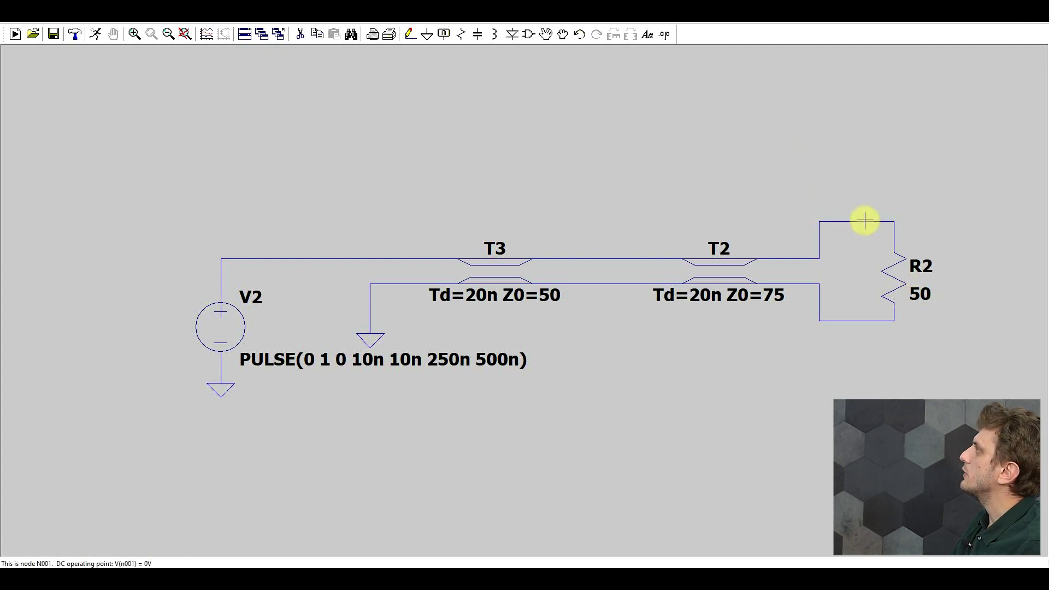
# Simulate the line circuit, plot V(n001) at the 50 Ω load R2, and bring up the 50-75-50 scope capture.
pyautogui.click(98, 33)
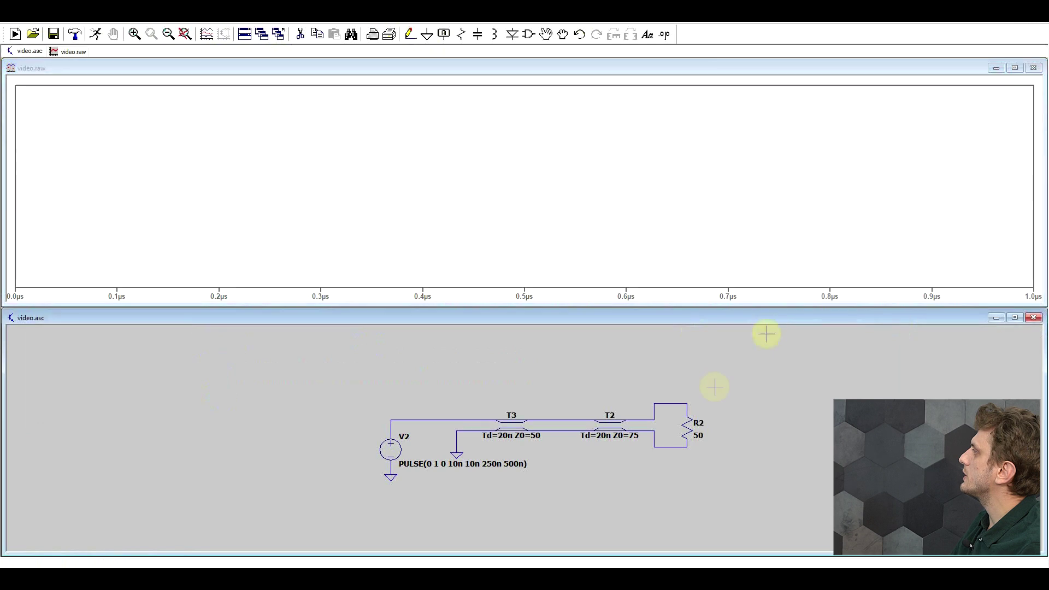
pyautogui.click(667, 404)
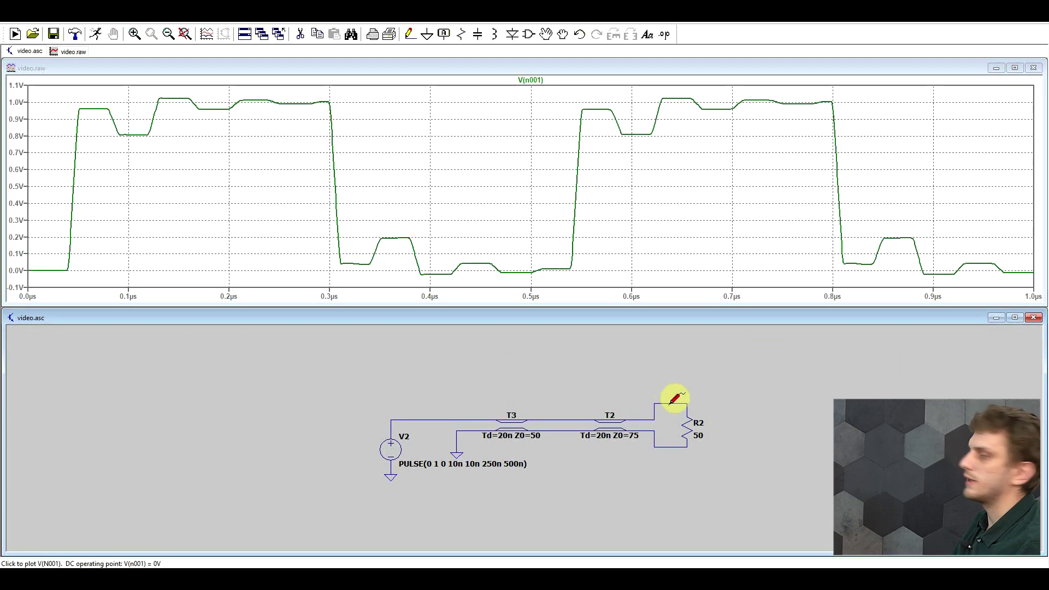
pyautogui.hotkey('alt', 'Tab')
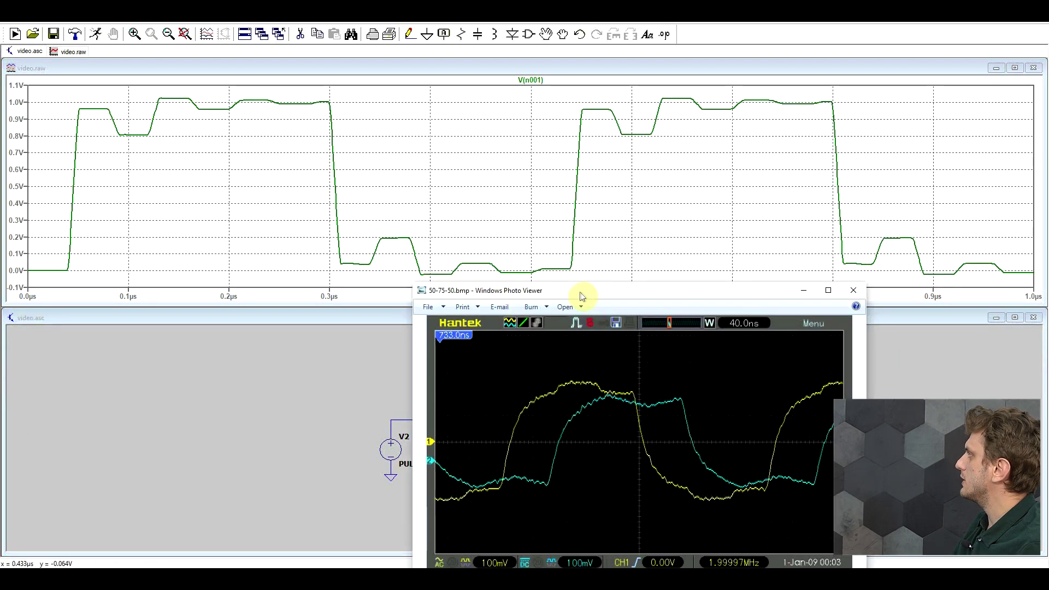
# Move the 50-75-50.bmp capture beside the V(n001) plot to compare, then close it.
pyautogui.moveTo(581, 297); pyautogui.dragTo(762, 158)
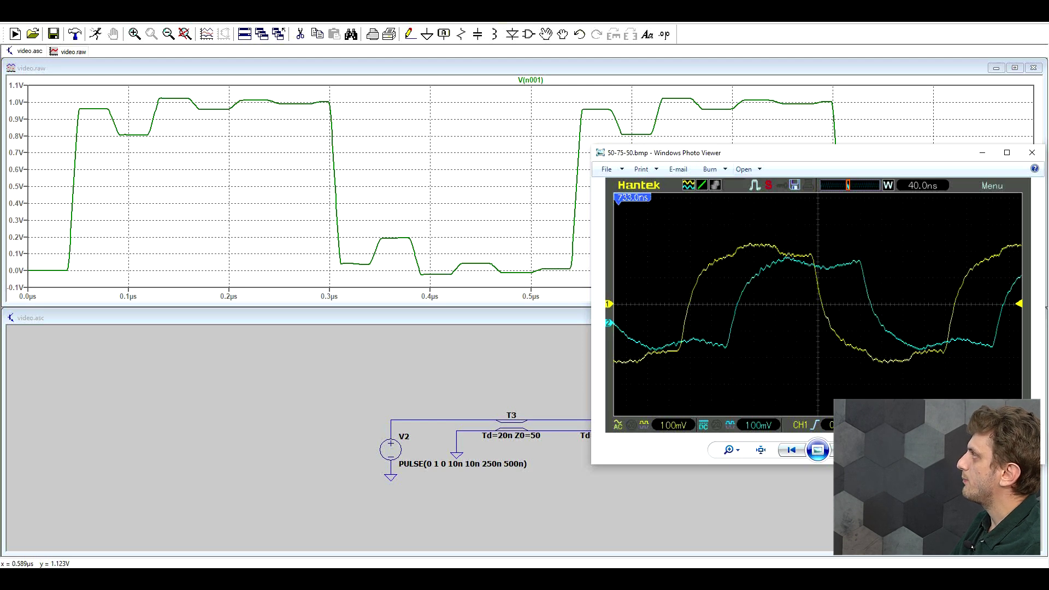
pyautogui.click(486, 58)
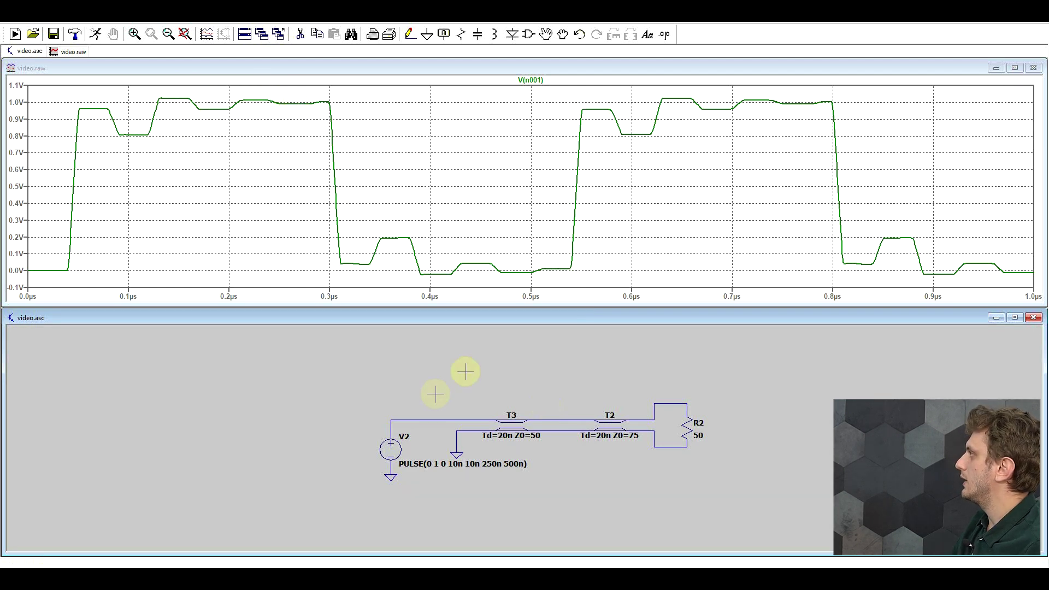
# Add input voltage V(n002) to the plot and zoom the schematic to the R19 = 75 Ω copy.
pyautogui.click(426, 420)
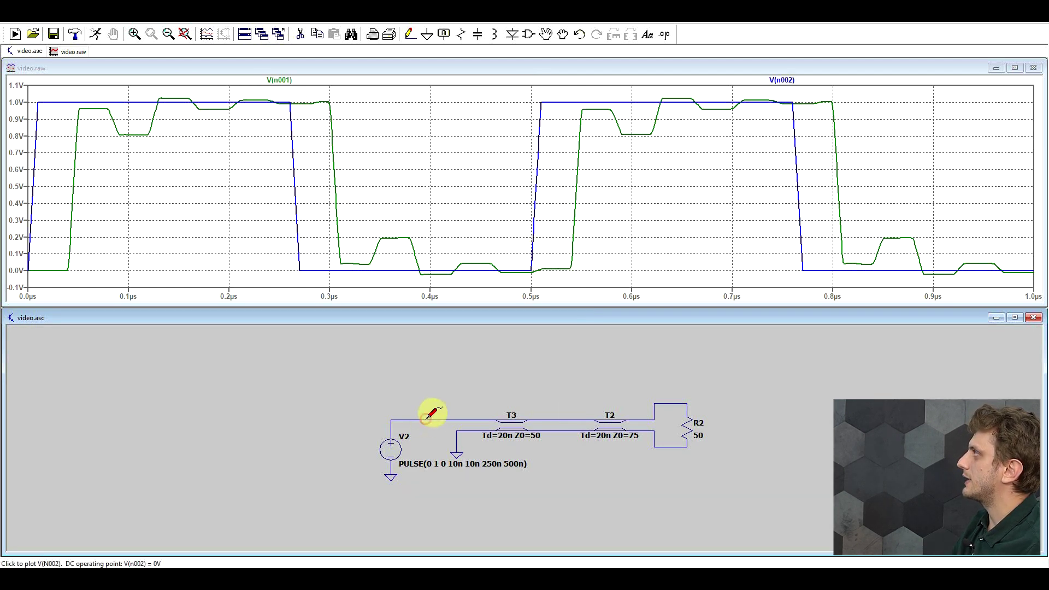
pyautogui.click(466, 419)
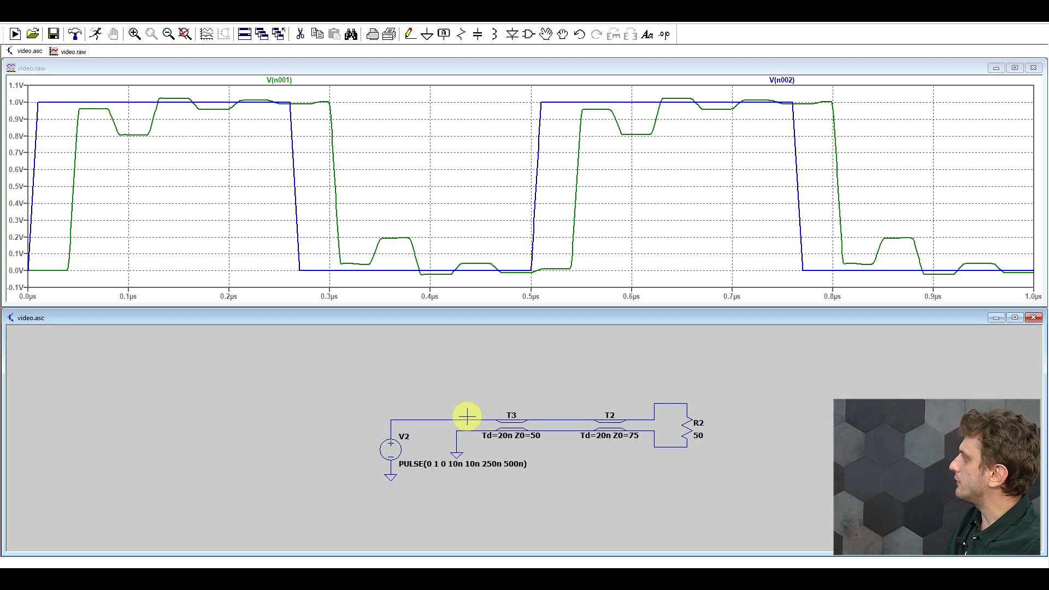
pyautogui.scroll(3, 613, 407)
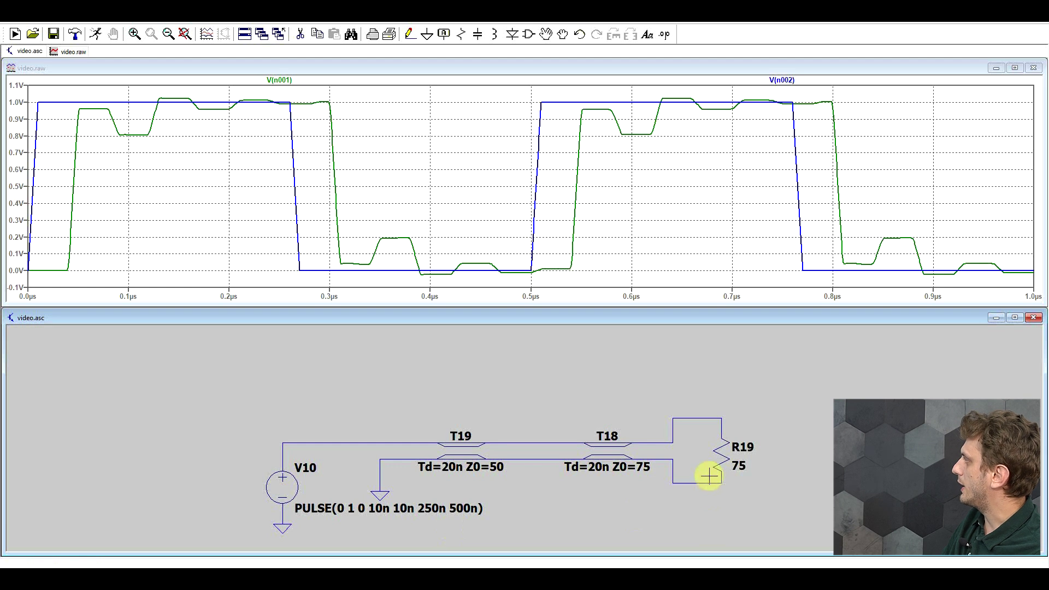
# Plot V(n001) at 50 Ω R2 against V(n008) at 75 Ω R19, peaking near 1.2 V.
pyautogui.click(700, 414)
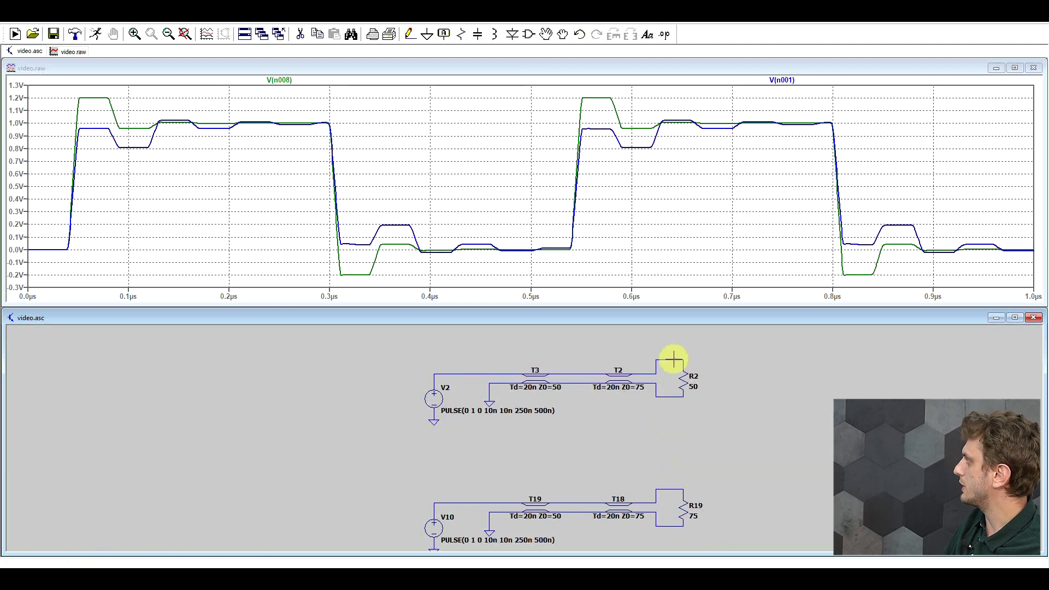
pyautogui.click(674, 359)
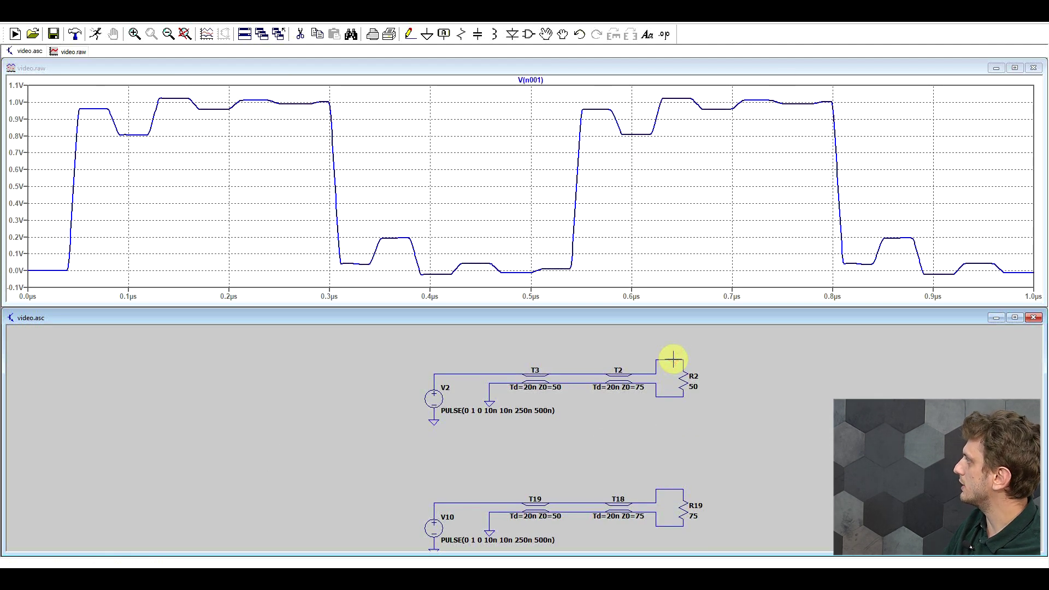
pyautogui.click(667, 488)
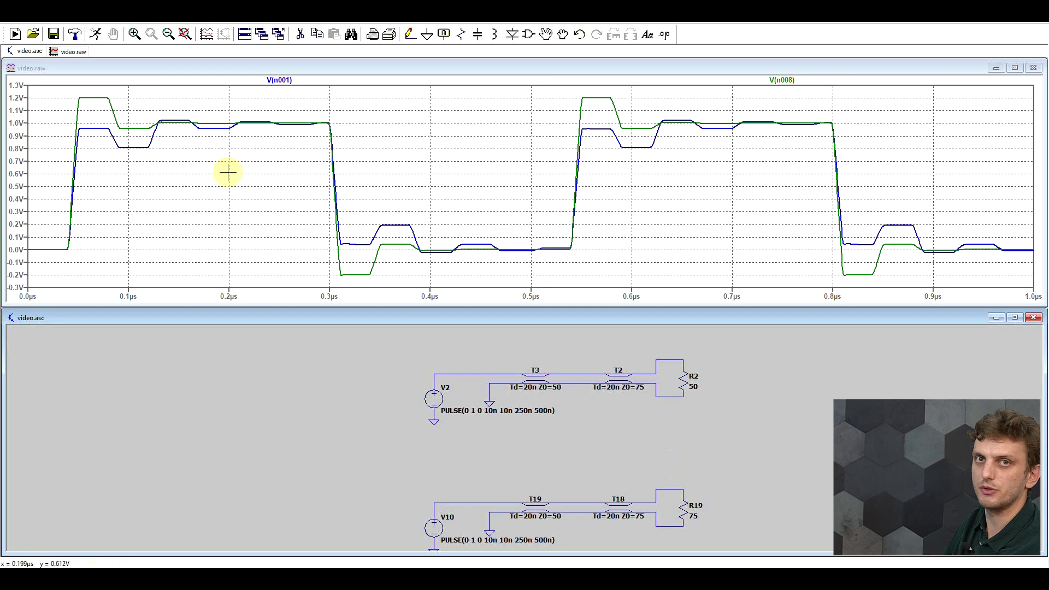
pyautogui.hotkey('alt', 'Tab')
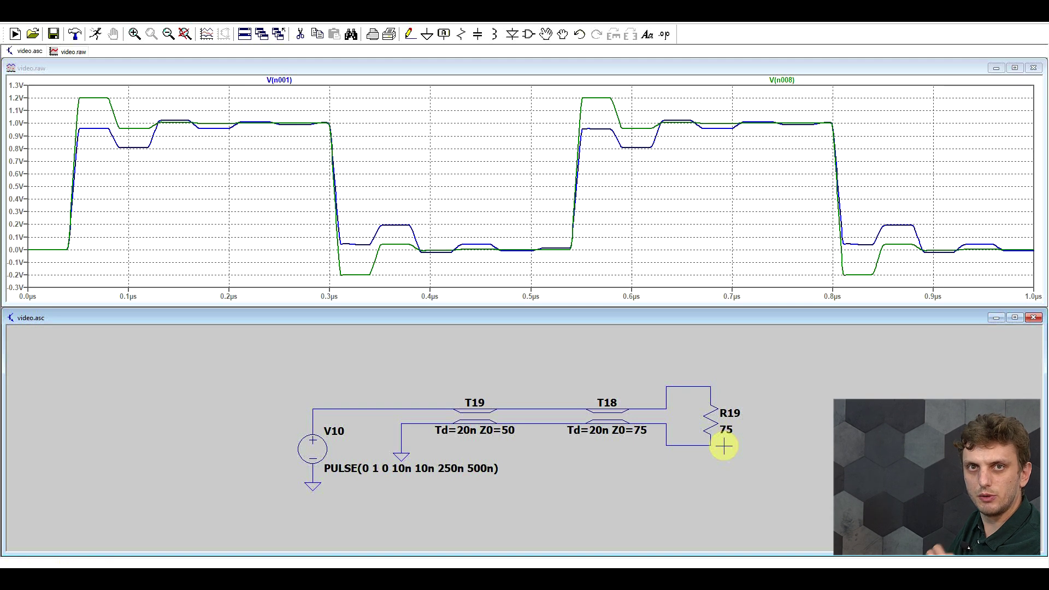
pyautogui.scroll(-2, 725, 443)
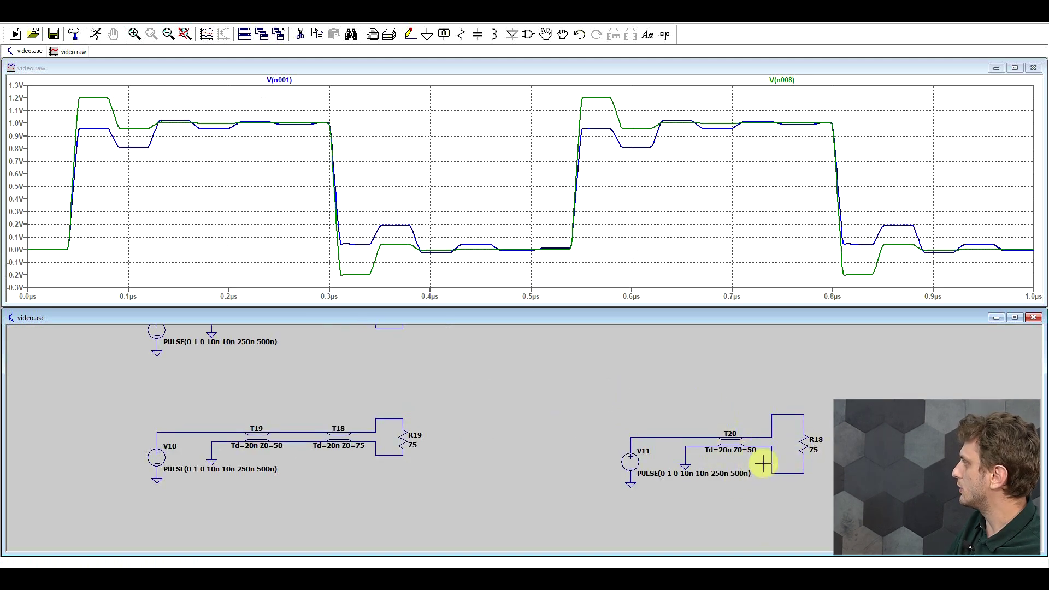
# Plot V(n008) at R19 alone, then add V(n006) from the single-line circuit into R18.
pyautogui.click(387, 418)
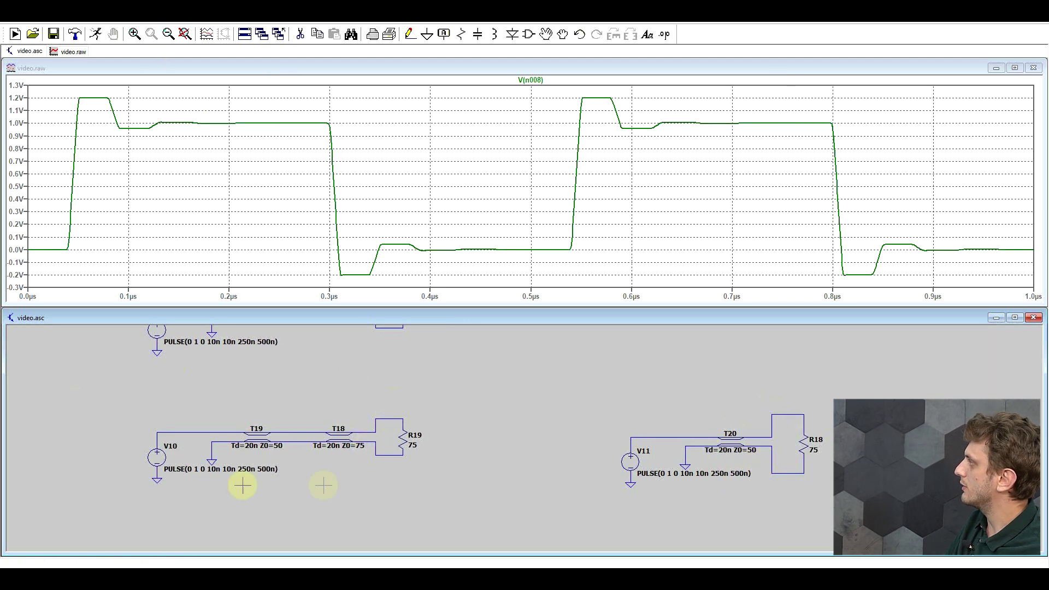
pyautogui.click(793, 415)
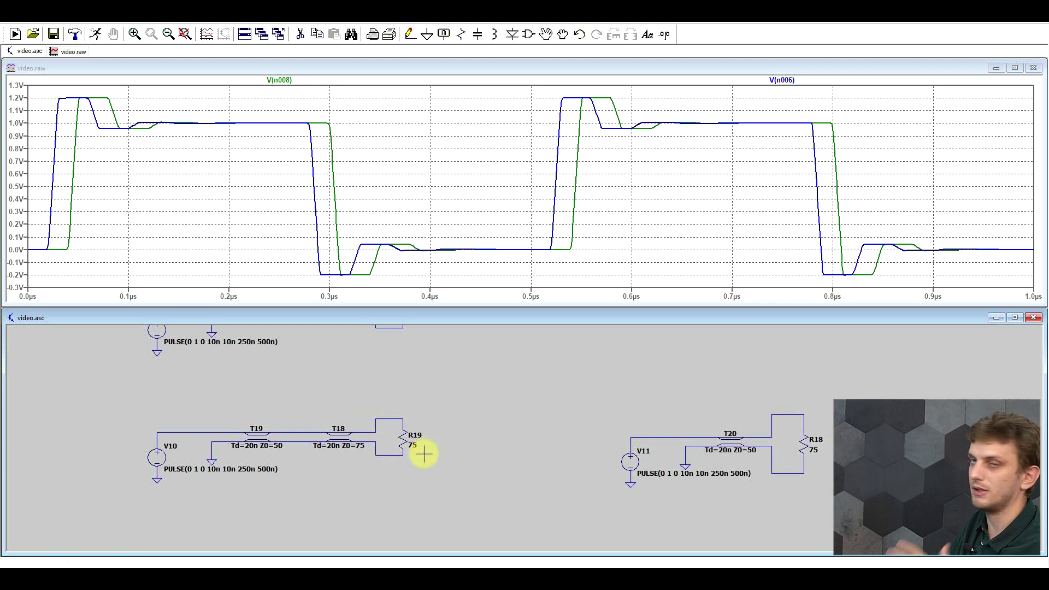
pyautogui.scroll(-1, 520, 457)
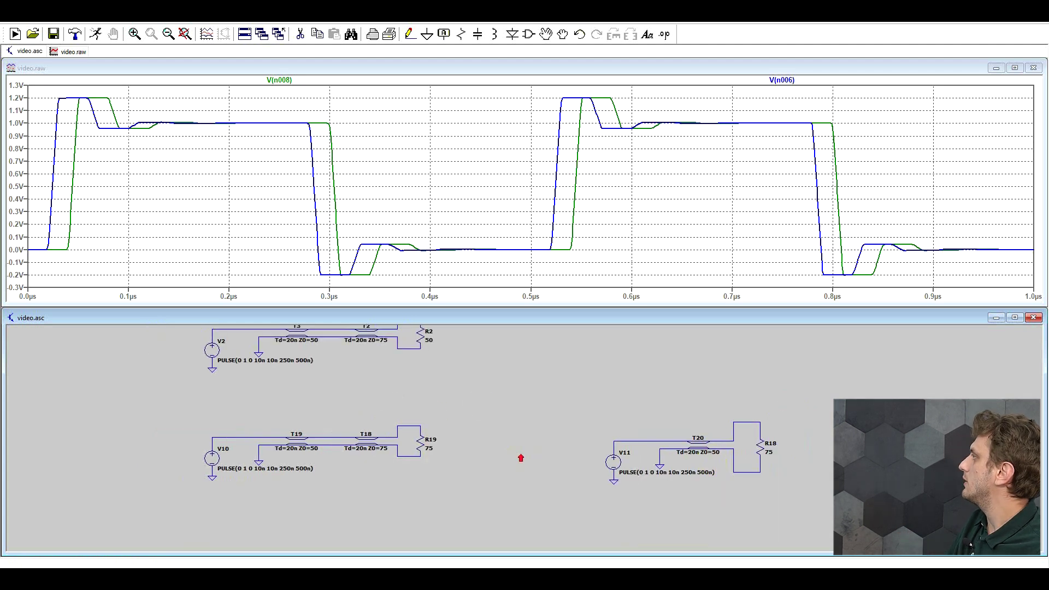
pyautogui.scroll(4, 776, 432)
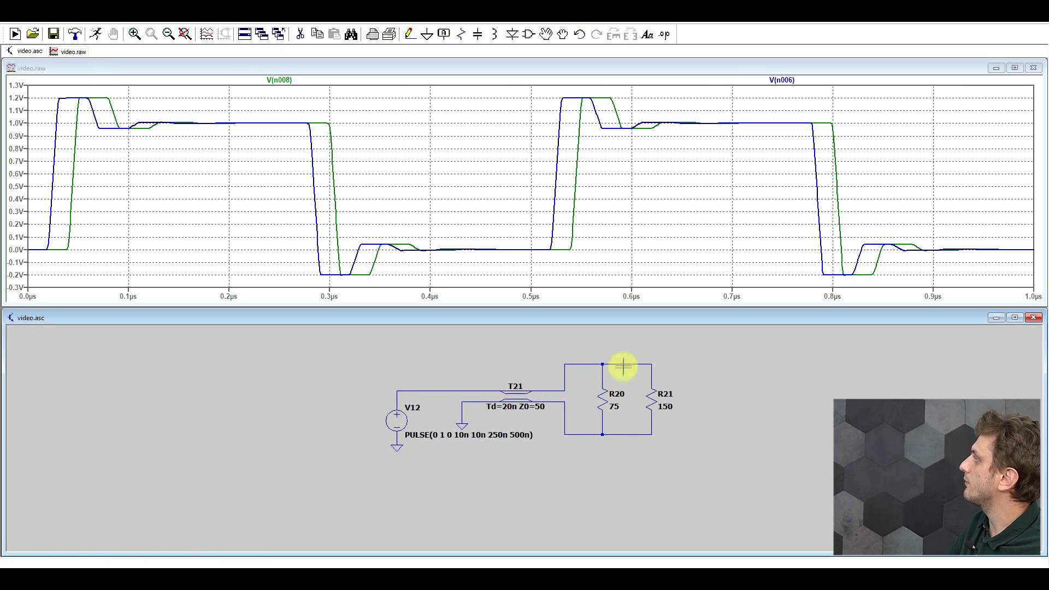
# Plot V(n007) across the parallel load resistors and add V(n015) as a second trace.
pyautogui.click(603, 364)
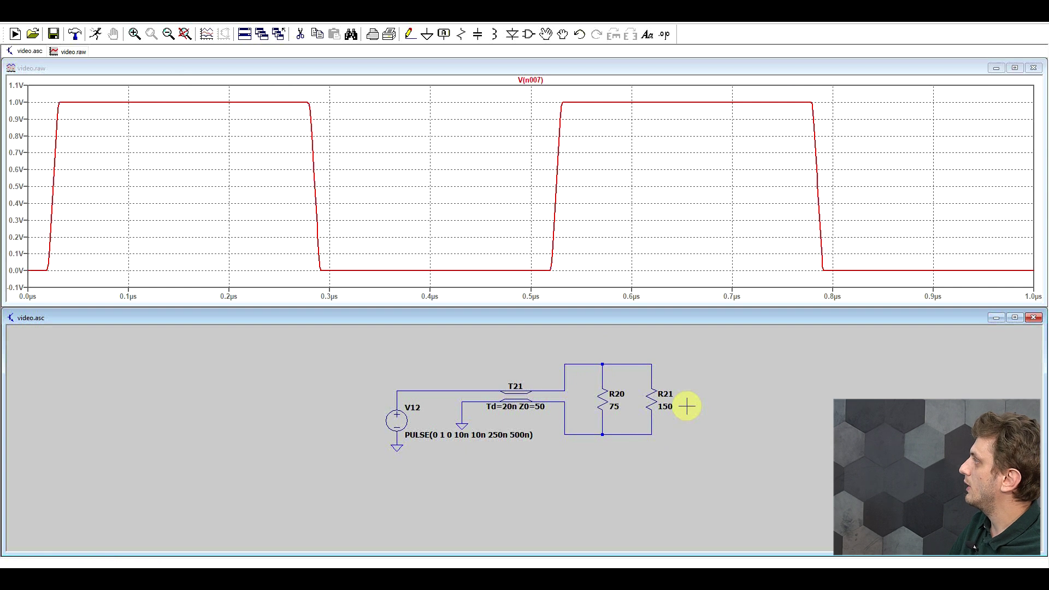
pyautogui.click(457, 391)
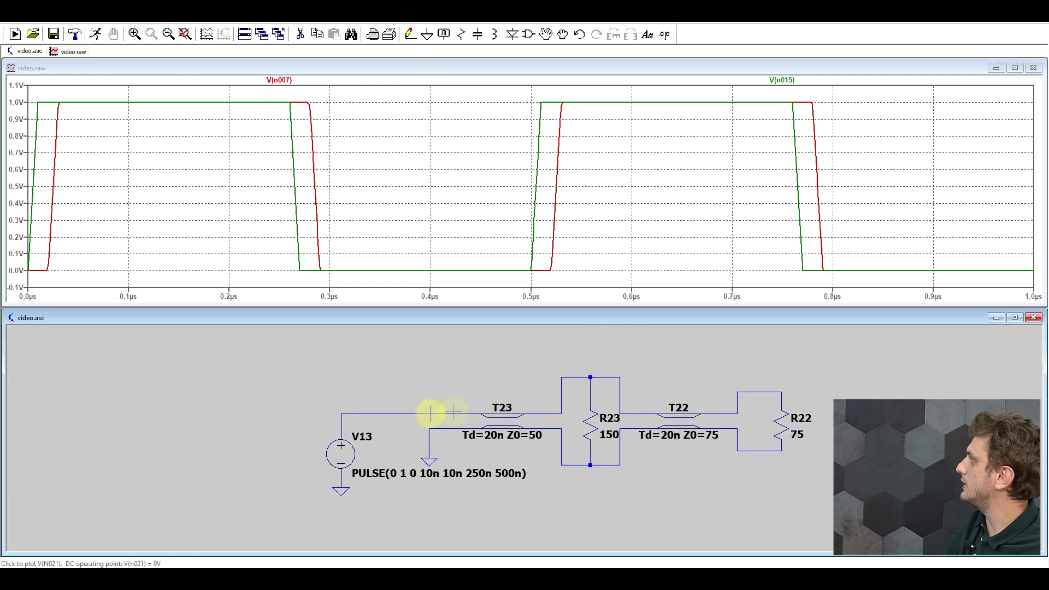
# Plot source voltage V(n021) with load voltage V(n011) at R22 and zoom into the waveforms.
pyautogui.click(768, 391)
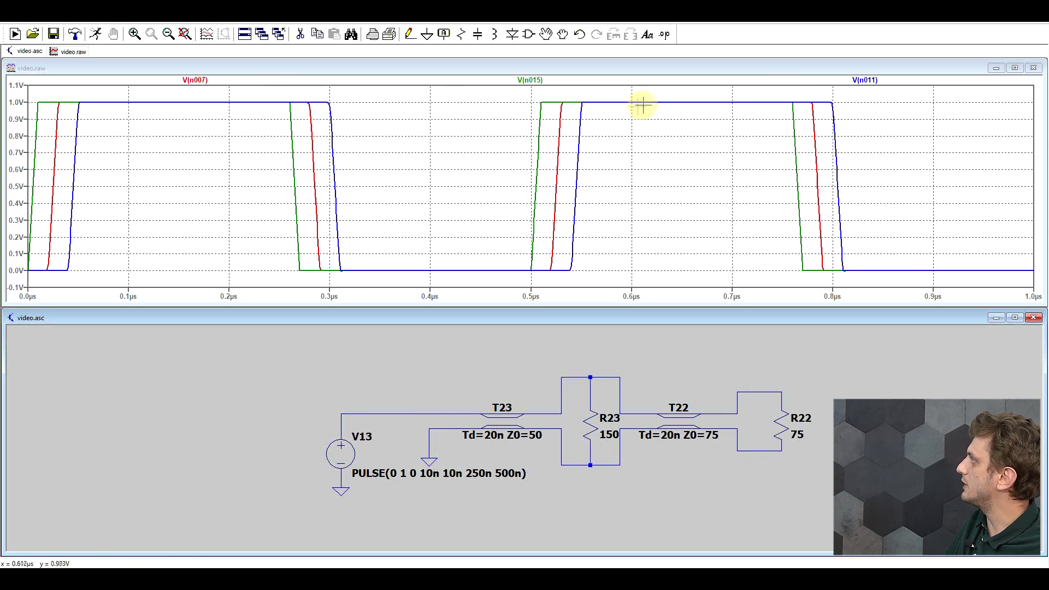
pyautogui.click(397, 418)
pyautogui.click(763, 392)
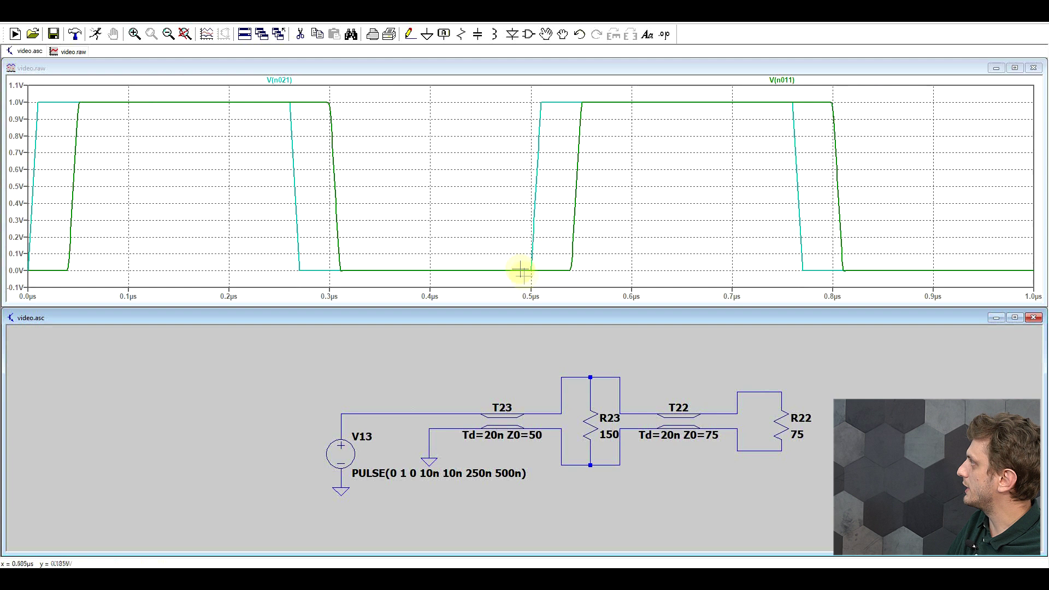
pyautogui.moveTo(530, 263); pyautogui.dragTo(494, 435)
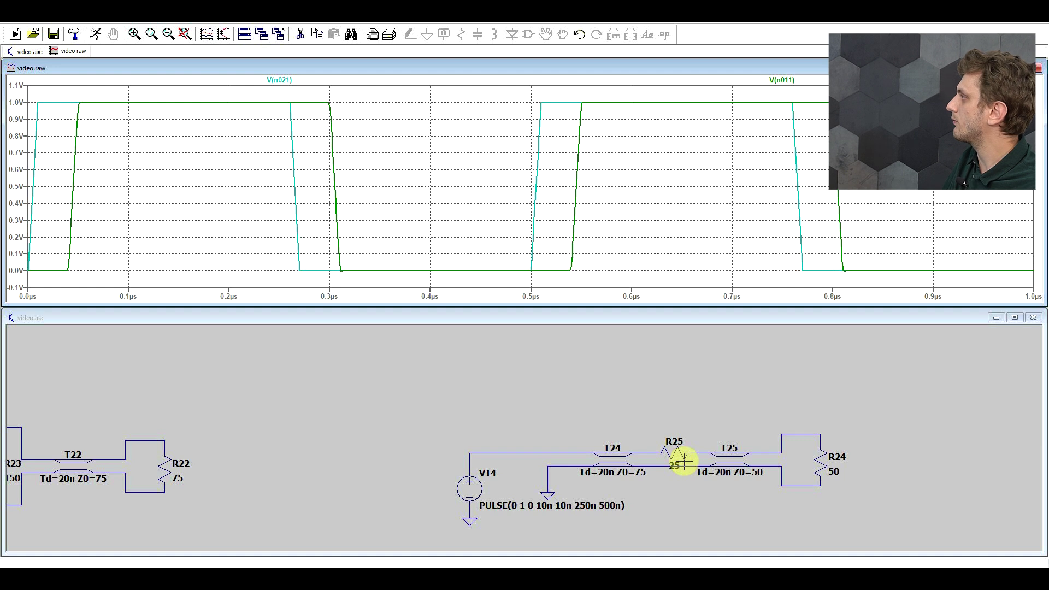
# Show only V(n011) at R22, then add V(n010) at R24, peaking near 0.67 V.
pyautogui.scroll(-1, 683, 463)
pyautogui.click(193, 442)
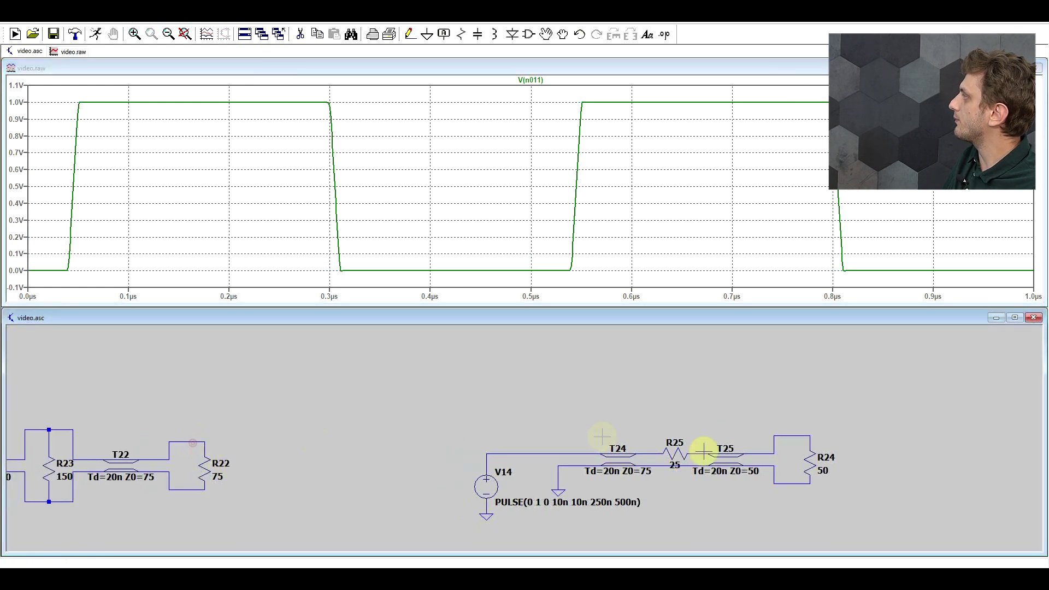
pyautogui.click(792, 435)
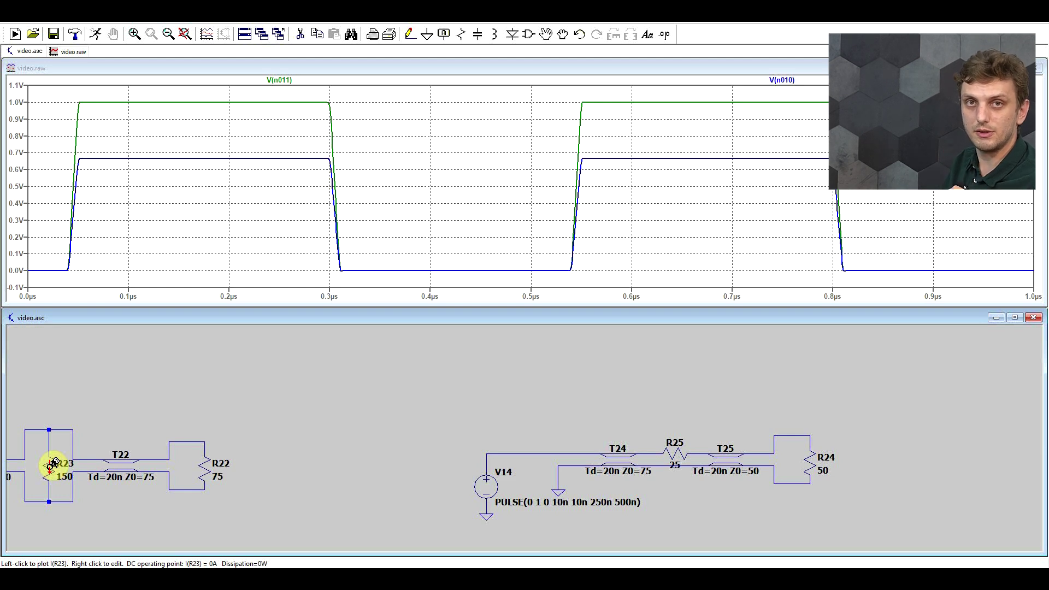
pyautogui.scroll(-2, 366, 407)
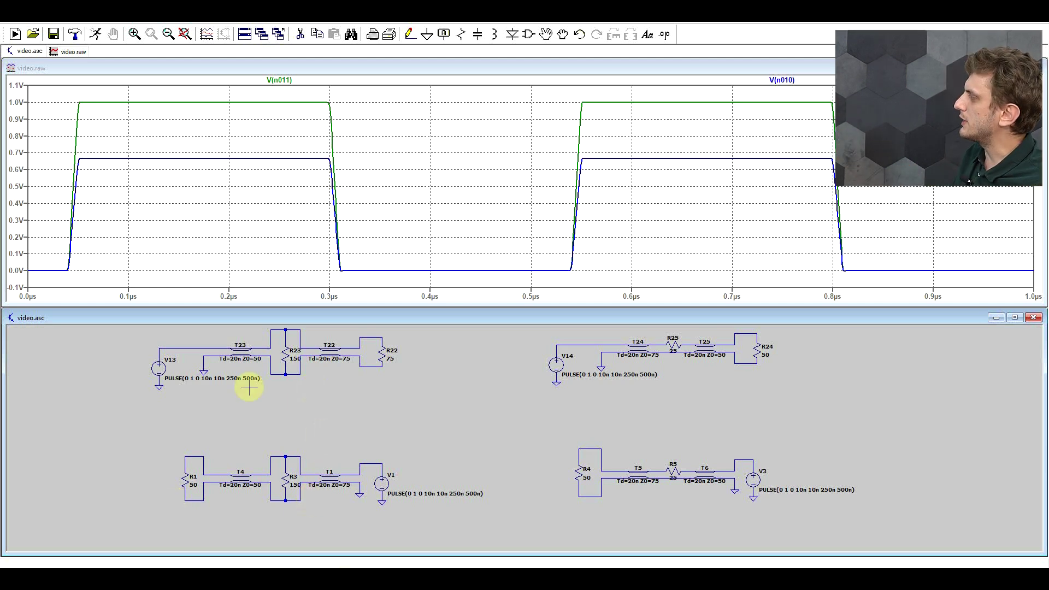
# Plot V(n029) at R1, add V(n028) at R4, then keep only the ringing V(n028) trace.
pyautogui.scroll(3, 257, 495)
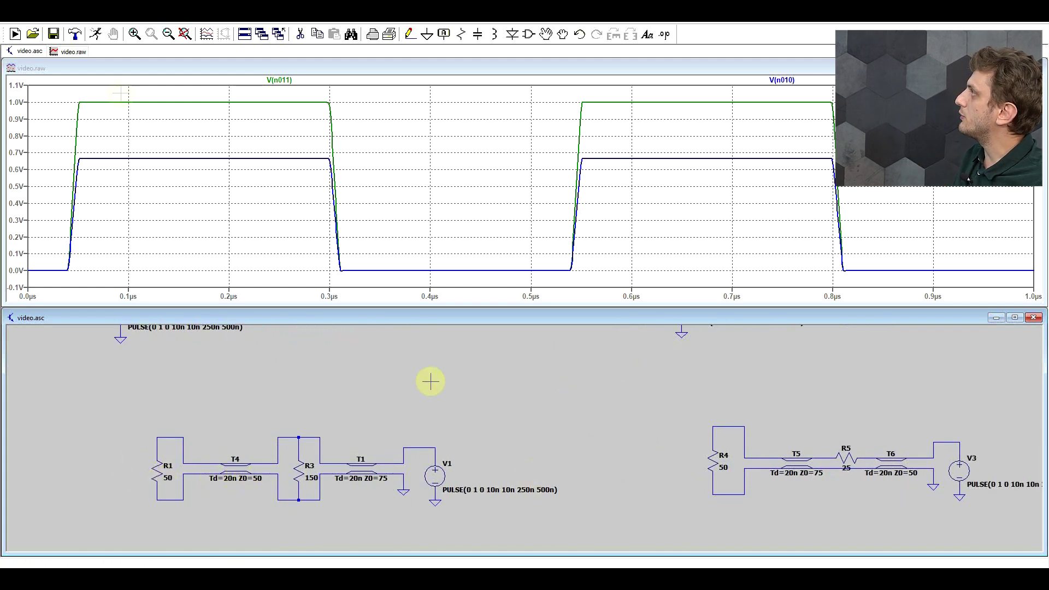
pyautogui.click(178, 440)
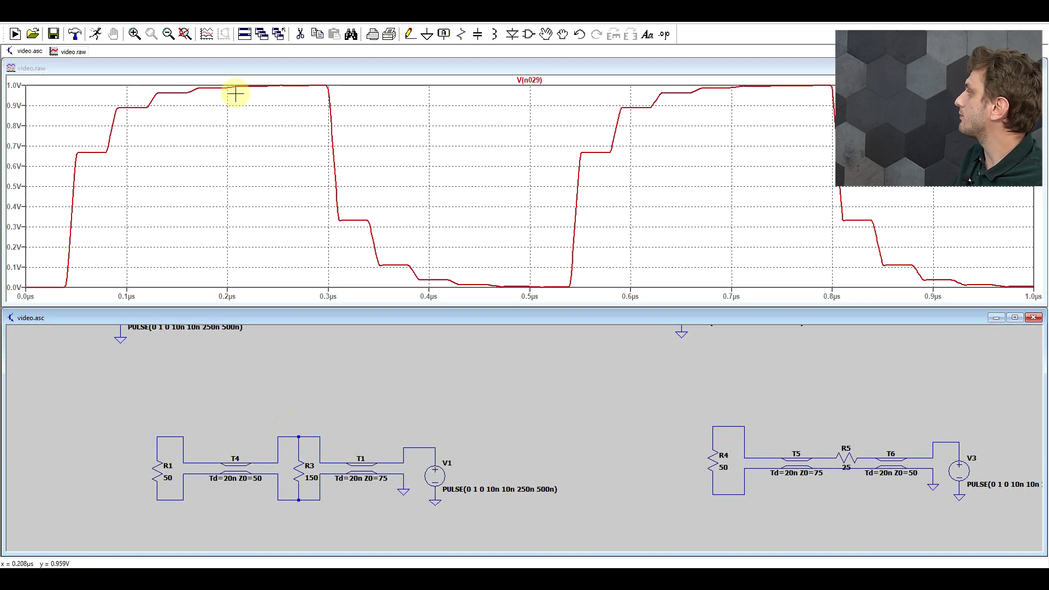
pyautogui.scroll(-2, 932, 478)
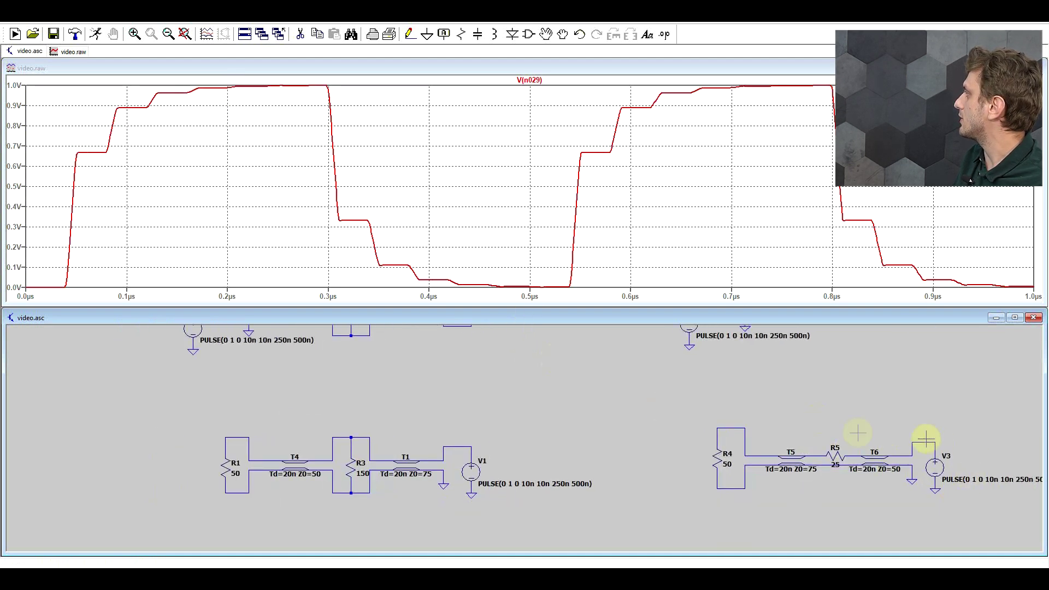
pyautogui.click(737, 429)
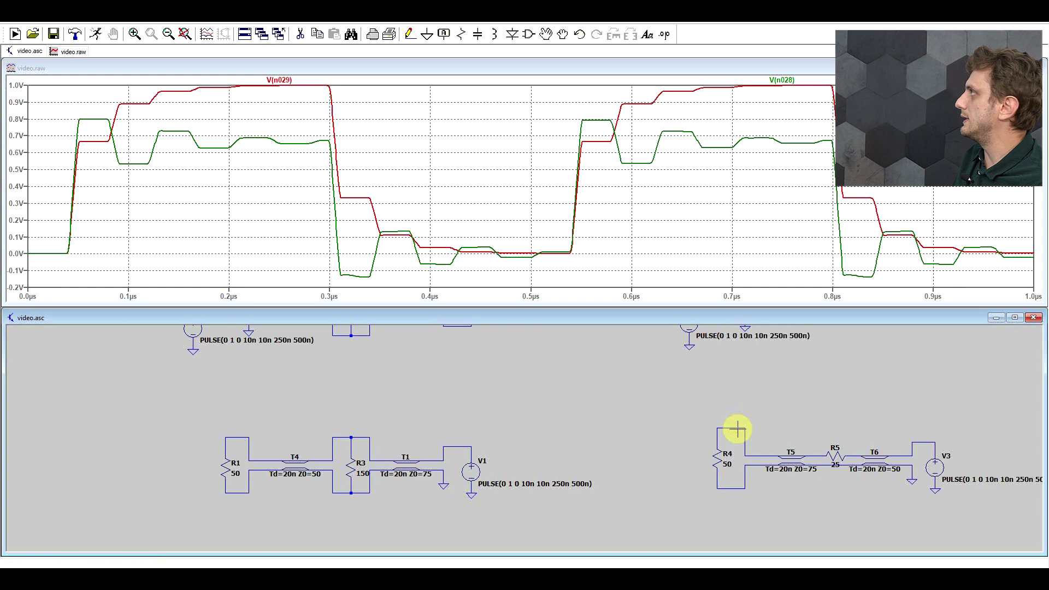
pyautogui.click(737, 429)
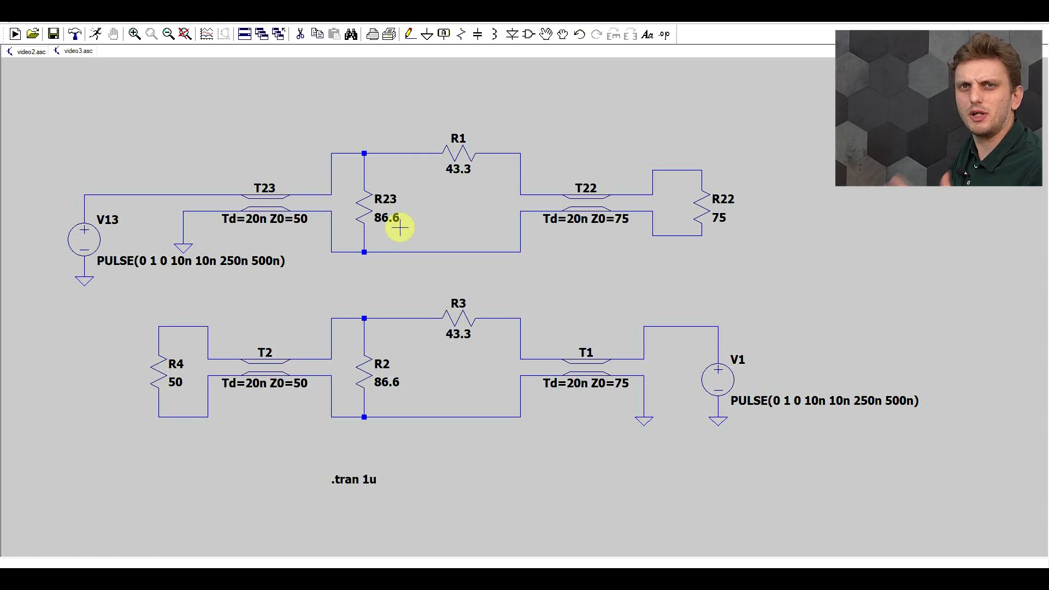
# Run the transient simulation of both 86.6 Ω / 43.3 Ω matching-pad circuits.
pyautogui.click(95, 34)
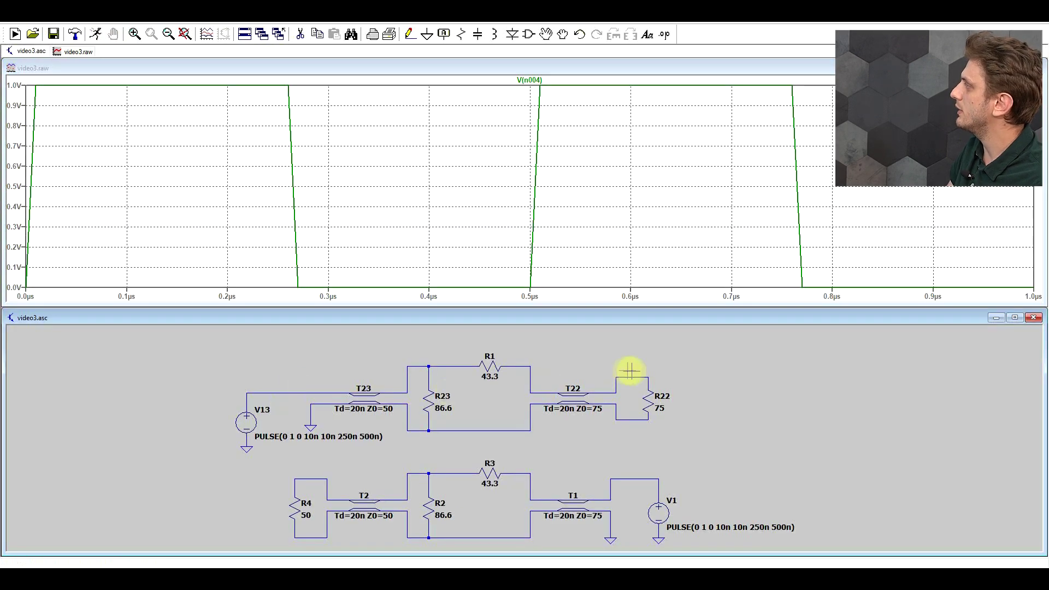
# Plot the load voltages at R22 (75Ω, about 0.63 V) and R4 (50Ω, about 0.42 V).
pyautogui.click(628, 377)
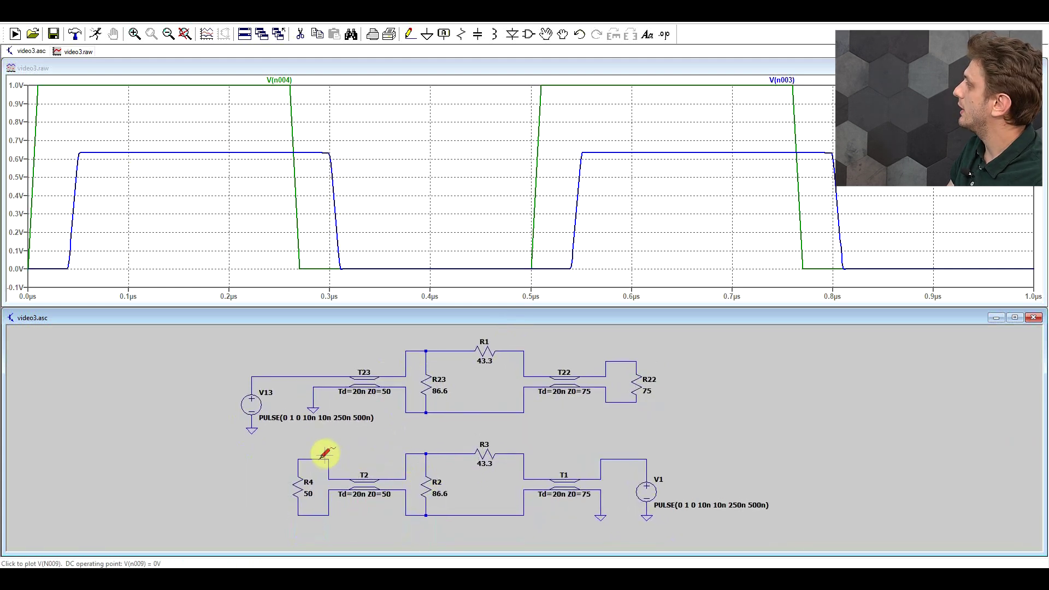
pyautogui.click(319, 459)
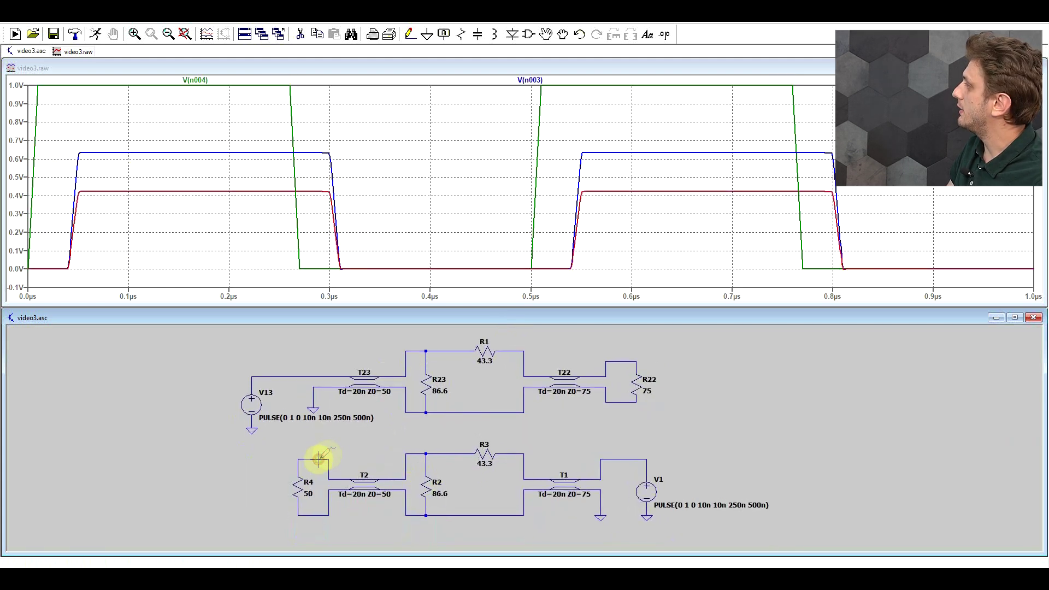